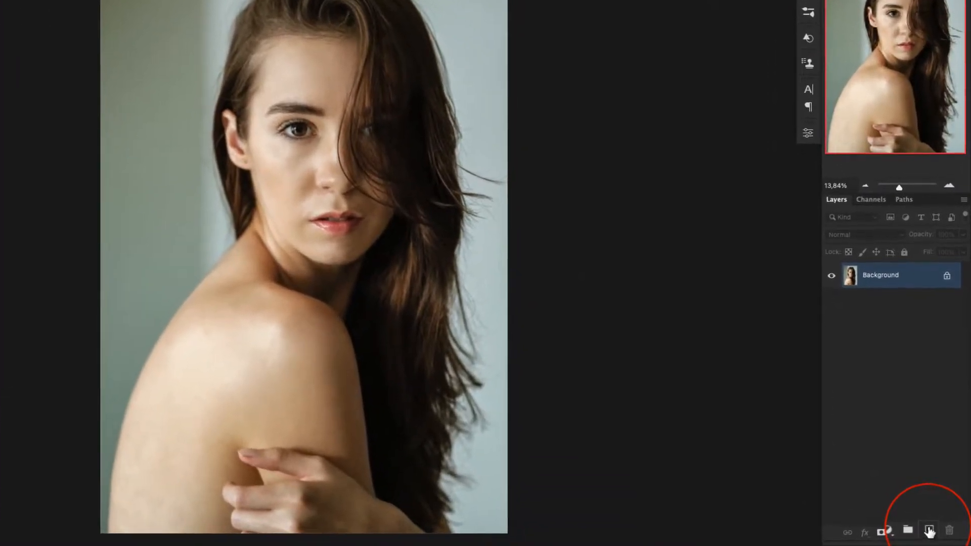
Add a new empty layer above the portrait and prepare the Pen tool in Path mode at the visible eyebrow
click(940, 535)
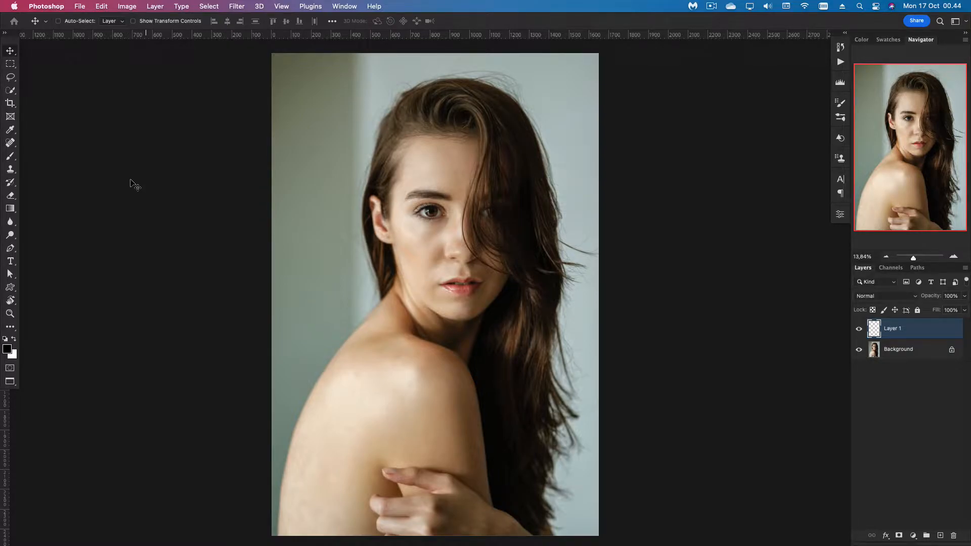
click(10, 248)
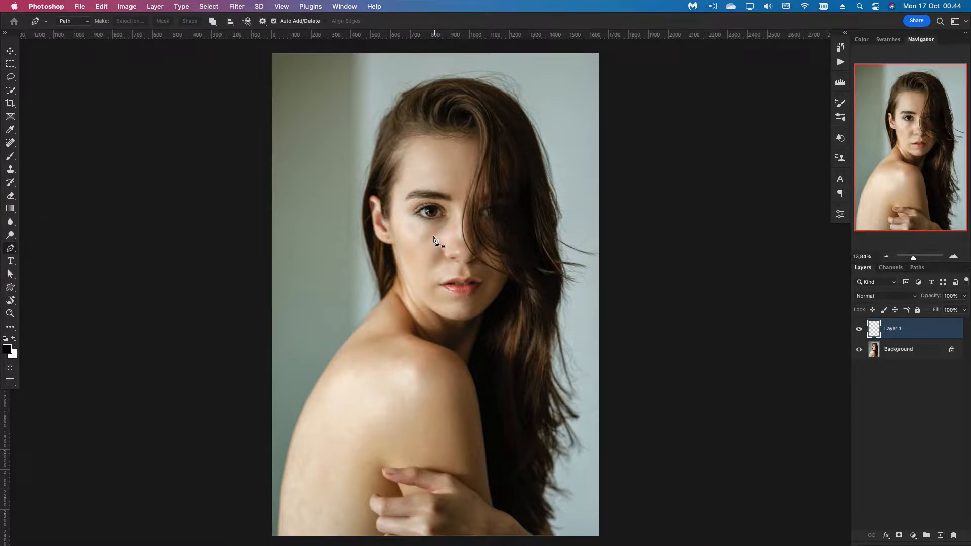
drag(444, 200, 496, 223)
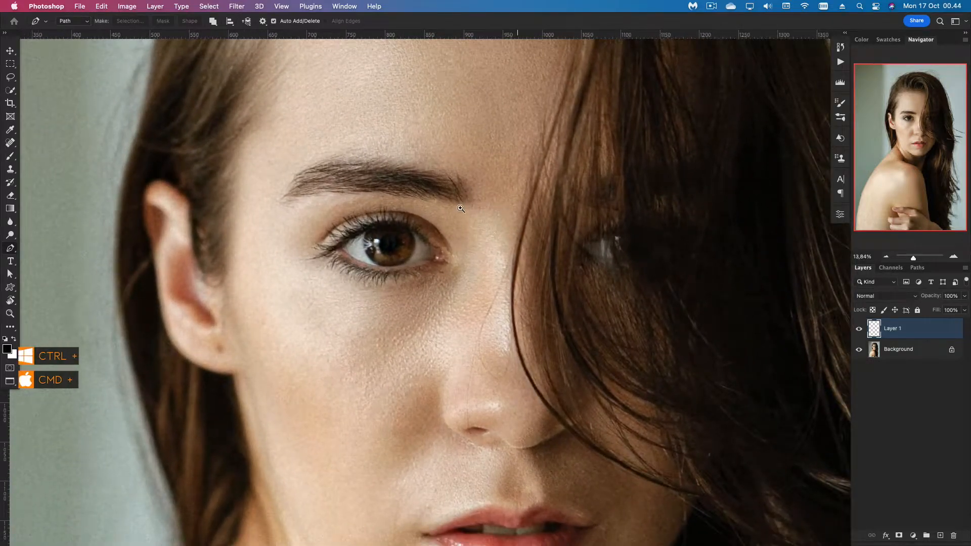
drag(490, 163, 485, 202)
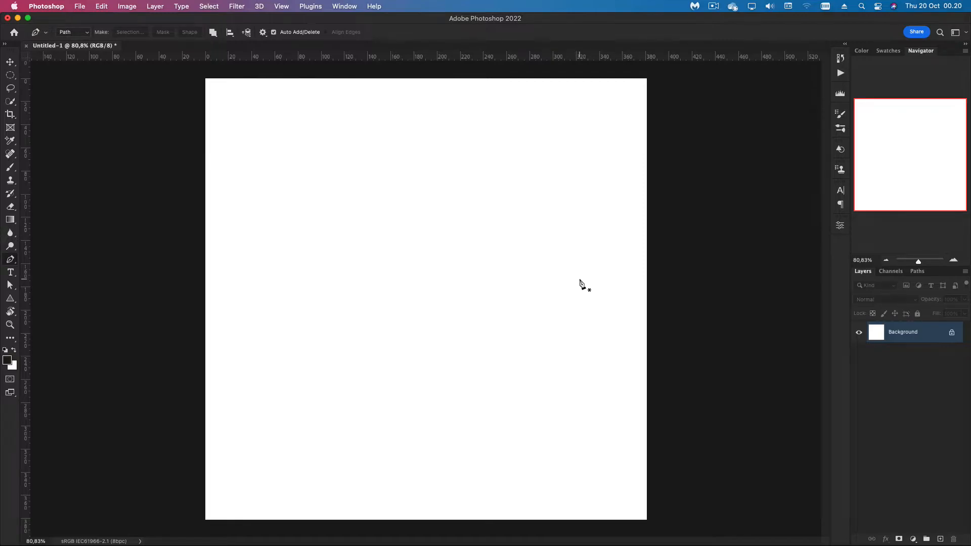
In the blank practice document, draw a three-point arched path for the upper edge of an eyebrow shape
drag(589, 278, 556, 257)
drag(479, 226, 419, 225)
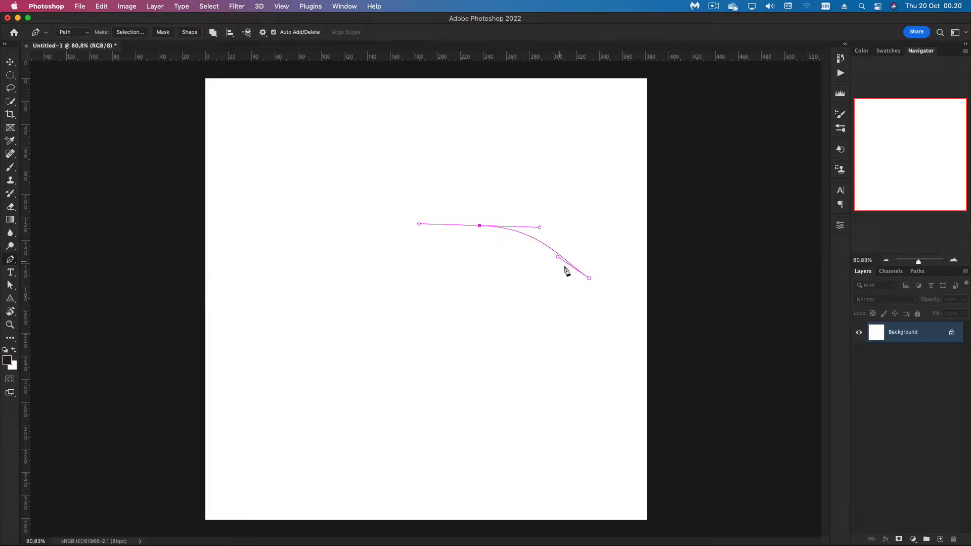
drag(396, 251, 369, 263)
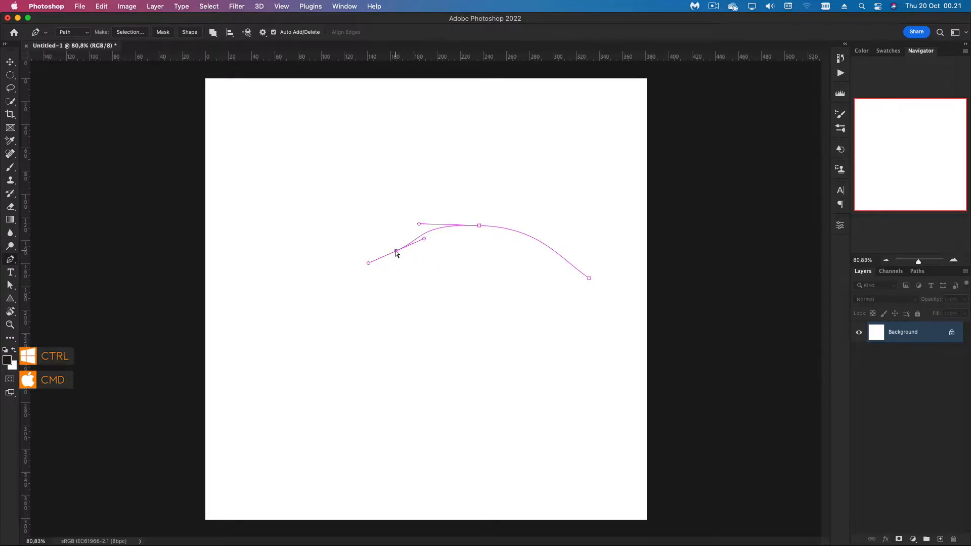
Smooth the practice arch by repositioning its end anchor and handles, and extend it down to the eyebrow's outer tip
drag(396, 252, 369, 267)
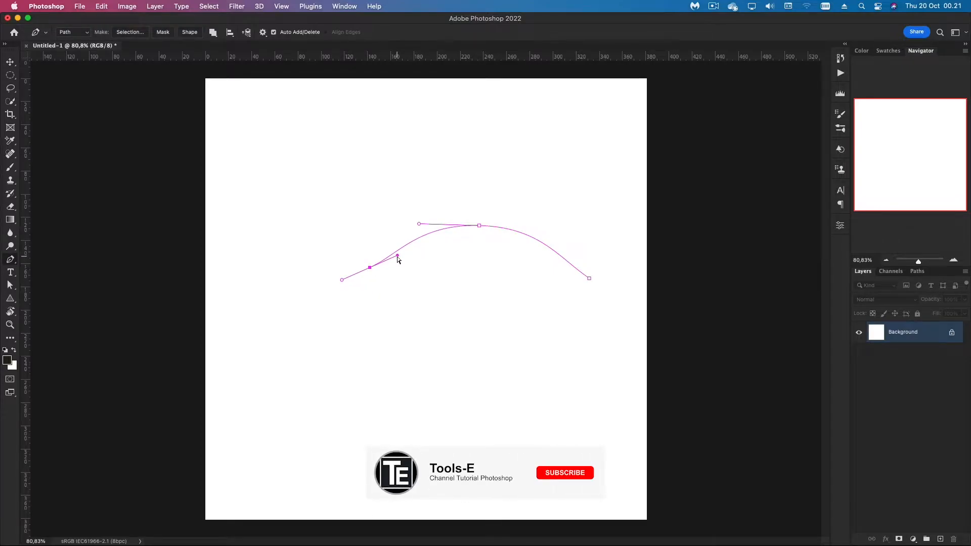
drag(397, 255, 399, 242)
drag(348, 289, 348, 286)
drag(419, 224, 429, 227)
drag(369, 267, 368, 270)
drag(324, 314, 308, 336)
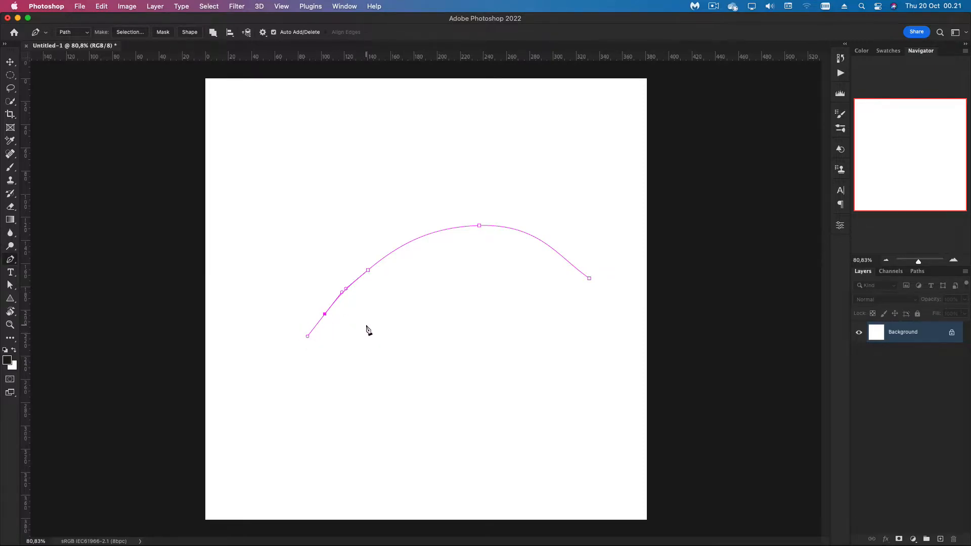
Draw the lower curve of the practice eyebrow back from the tip and close the path at its starting point
drag(308, 337, 442, 260)
drag(517, 268, 555, 286)
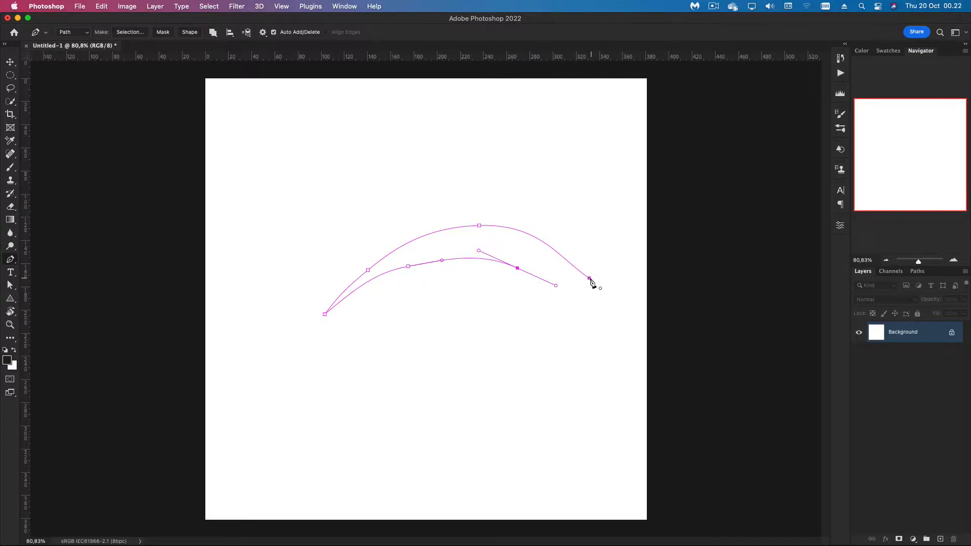
drag(589, 282, 616, 260)
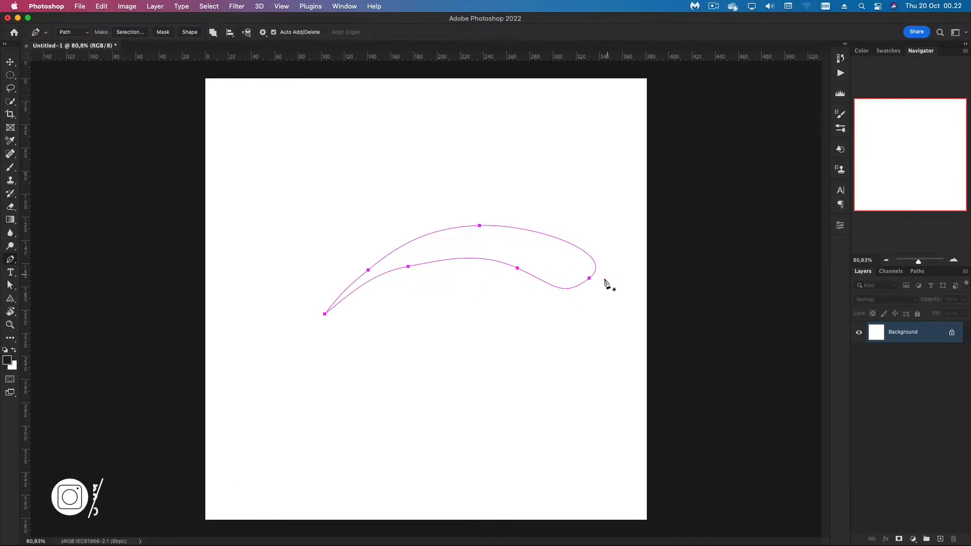
Refine the closed practice path by adjusting a lower-edge anchor's handle and the handles at the rounded inner end
super+click(409, 268)
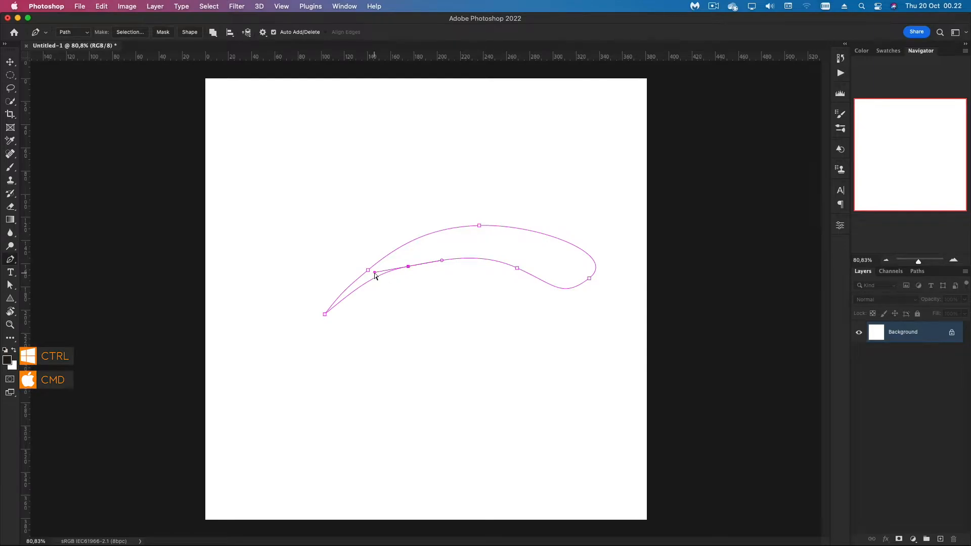
super+drag(374, 273, 408, 269)
super+click(589, 278)
super+drag(619, 255, 607, 263)
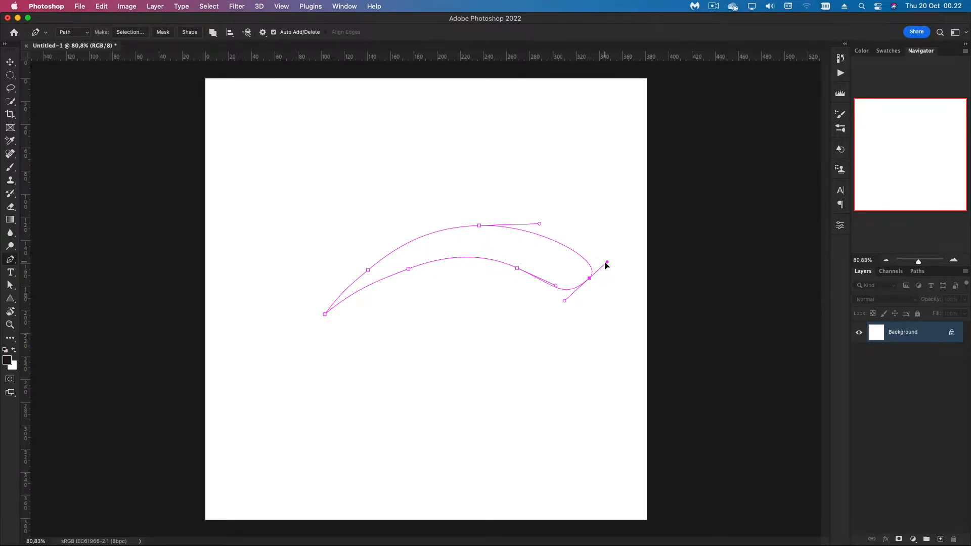
super+drag(566, 304, 571, 312)
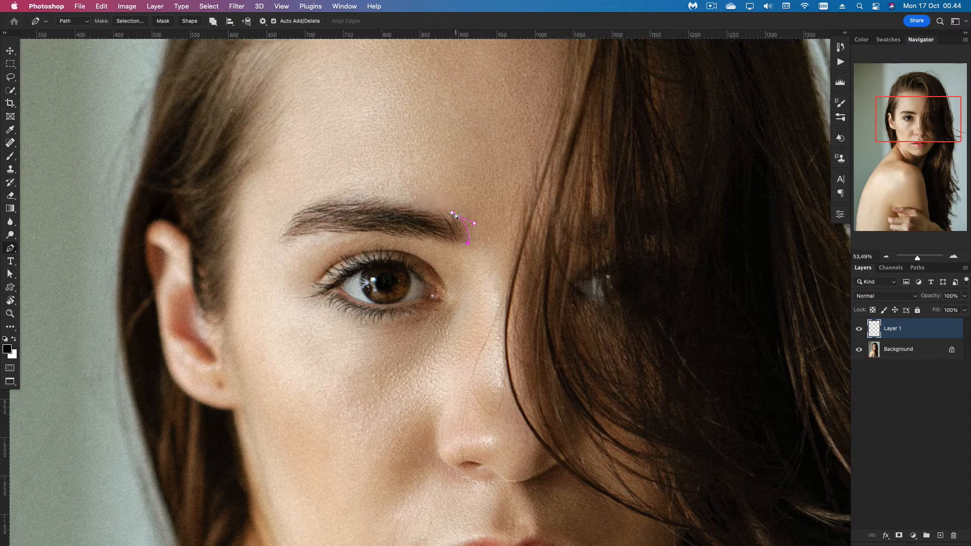
In the portrait, trace a closed curved path around the visible eyebrow and adjust its points at the inner end
drag(355, 193, 315, 196)
drag(274, 246, 263, 265)
alt+click(271, 251)
drag(336, 219, 469, 248)
drag(452, 214, 447, 210)
drag(476, 239, 475, 236)
key(super+0)
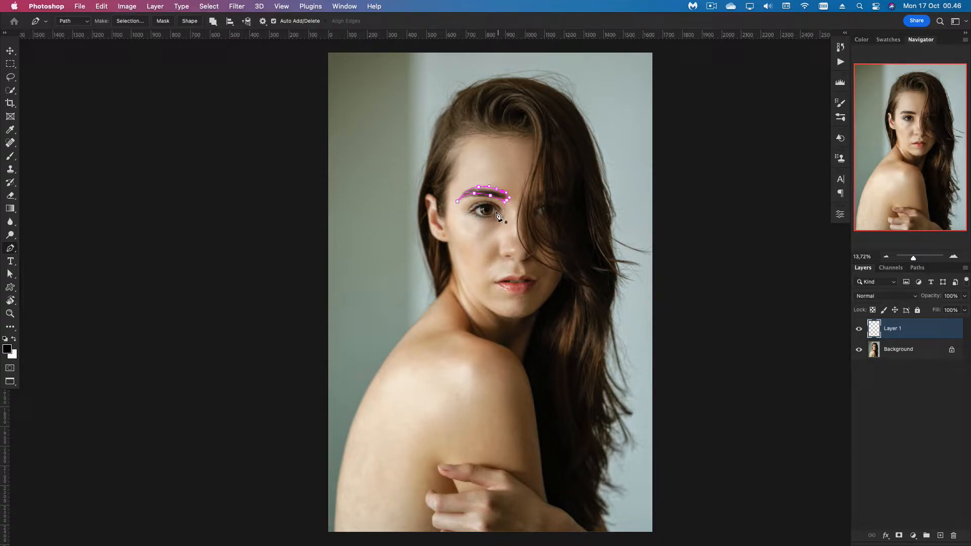
Fine-tune the eyebrow path by shifting anchors and handles along its upper arch and inner end
scroll(500, 183, up, 5)
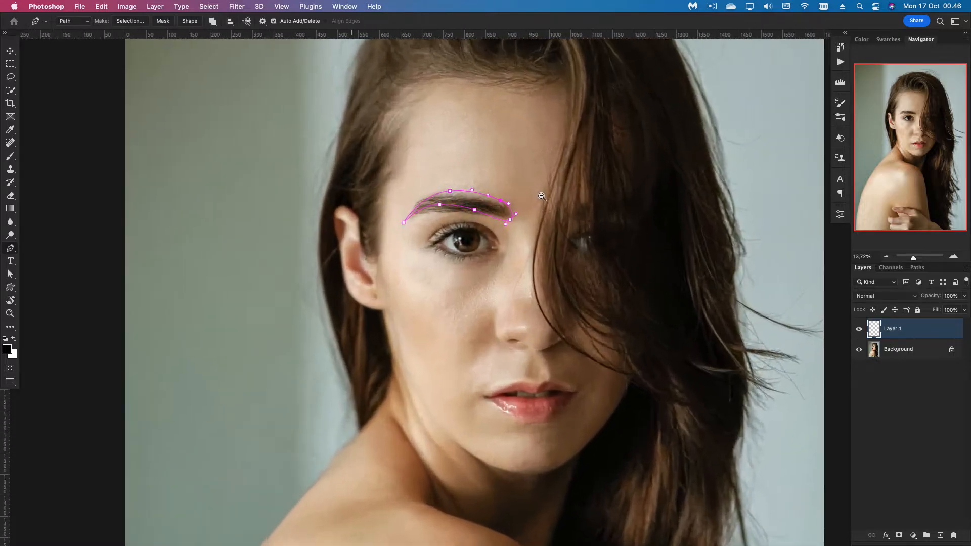
drag(515, 254, 513, 253)
drag(399, 198, 393, 201)
drag(498, 216, 526, 240)
drag(491, 216, 489, 215)
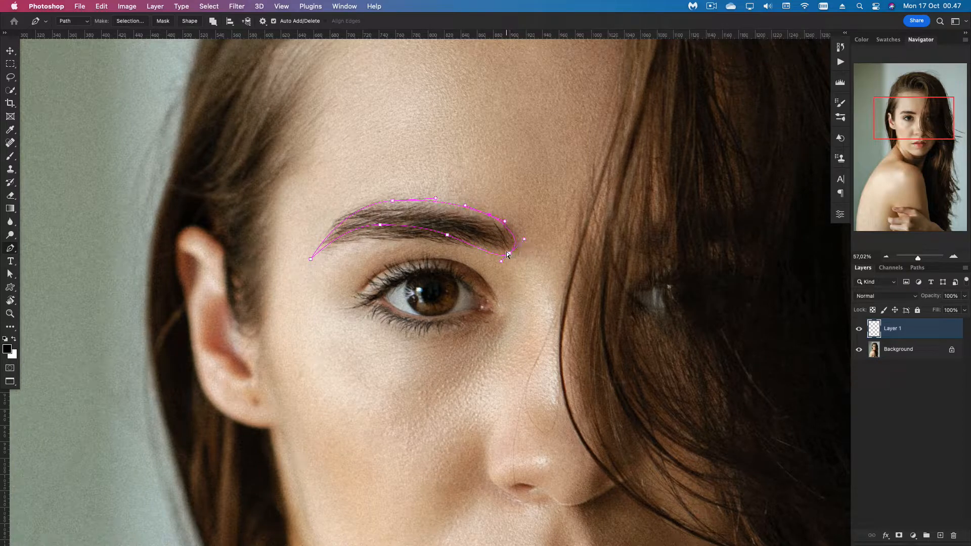
key(super+0)
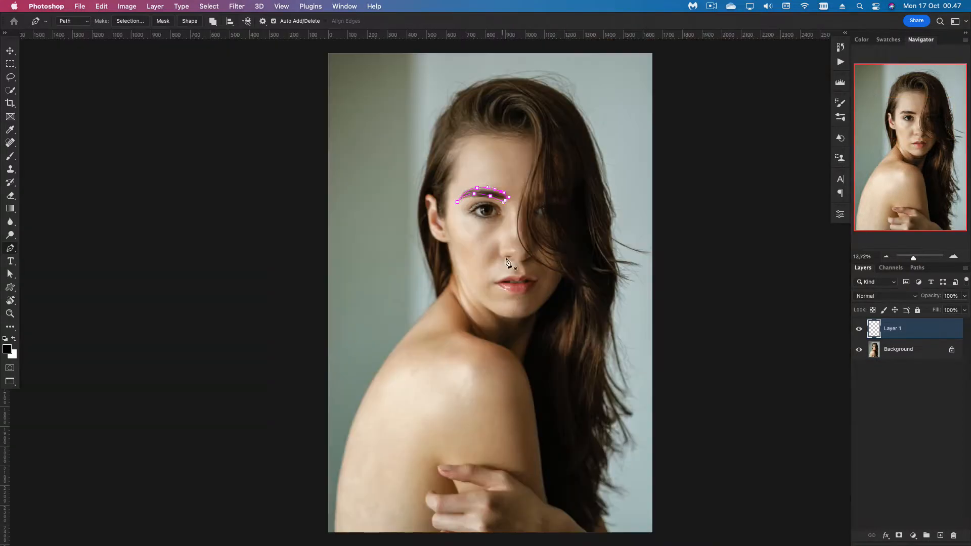
Convert the eyebrow path into a new selection with a 5-pixel feather radius, and invert the selection
right_click(501, 200)
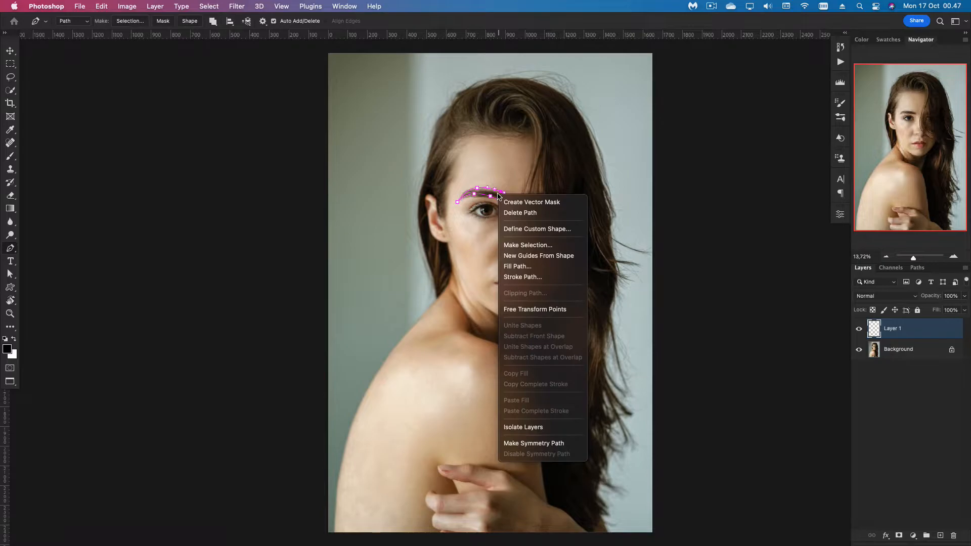
click(510, 246)
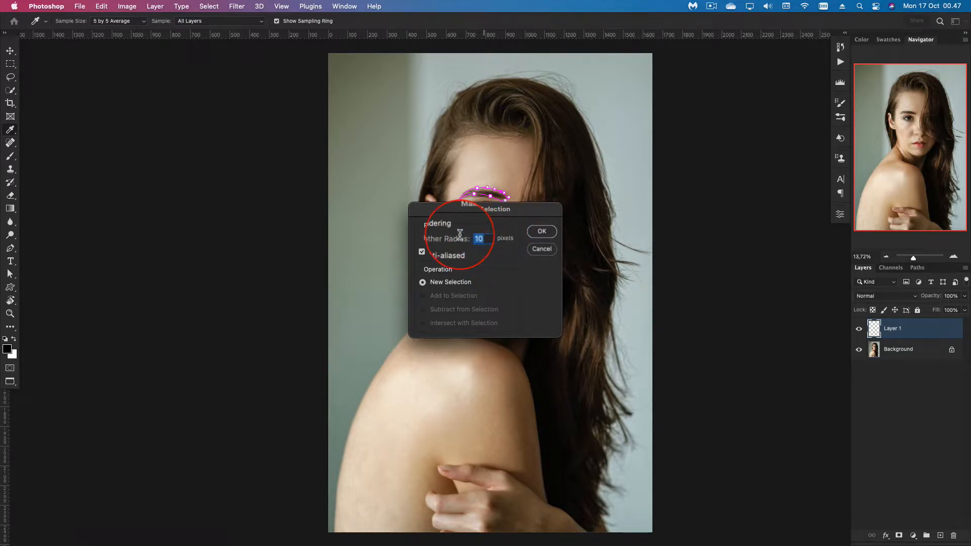
text(5)
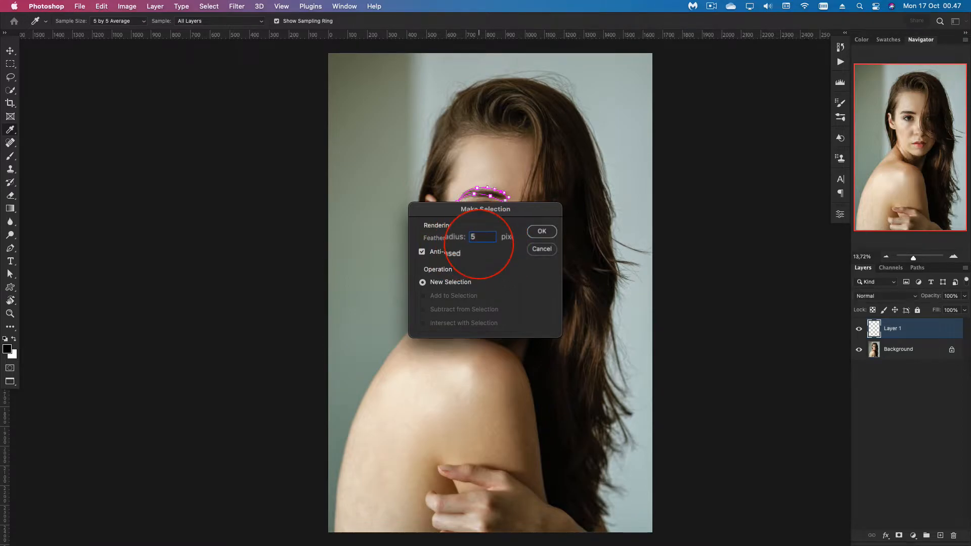
click(542, 231)
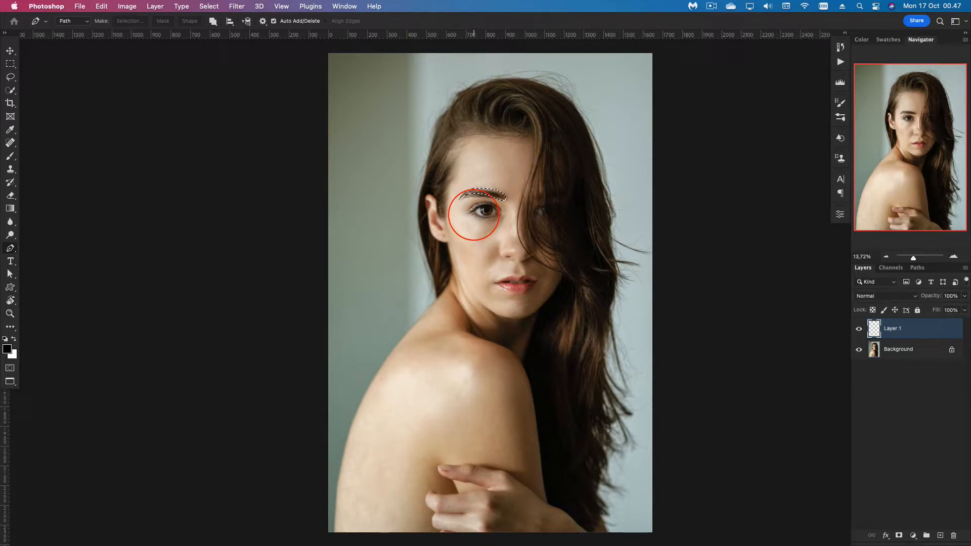
key(super+shift+i)
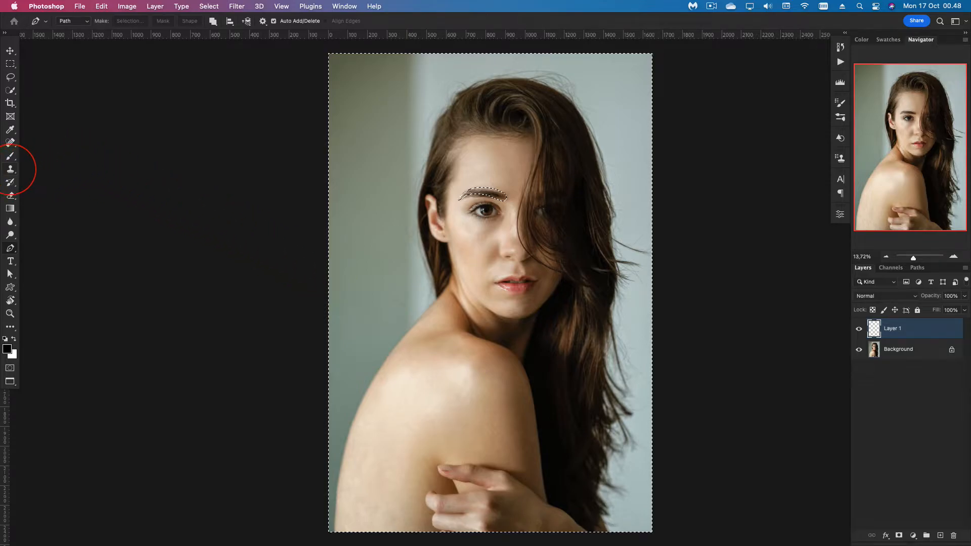
Set up the Clone Stamp with 50% flow, Current & Below sampling and a soft round 30 px brush
click(10, 169)
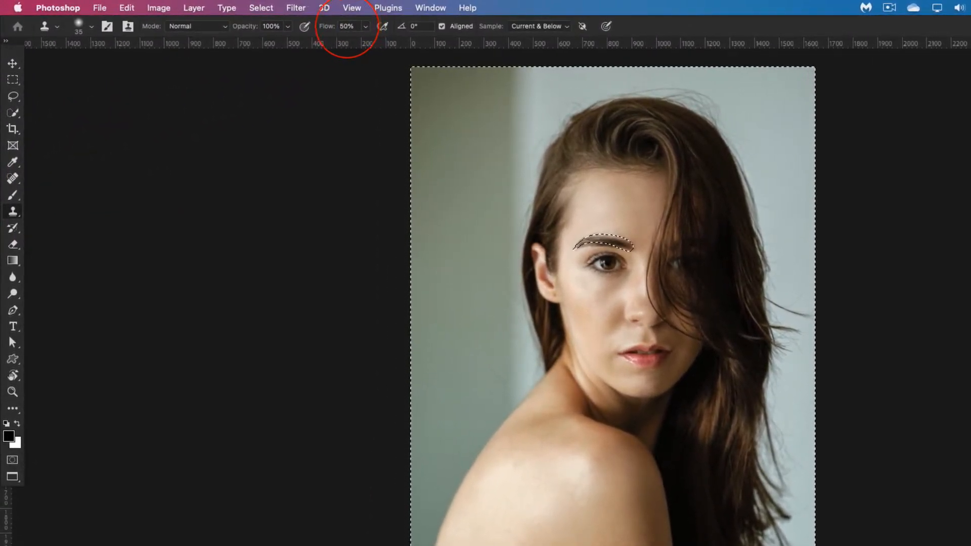
click(347, 26)
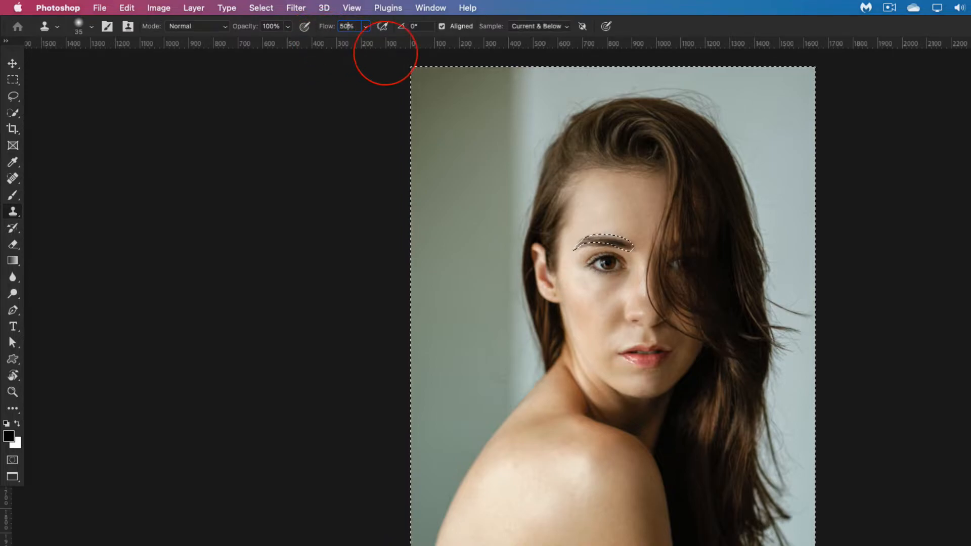
click(534, 26)
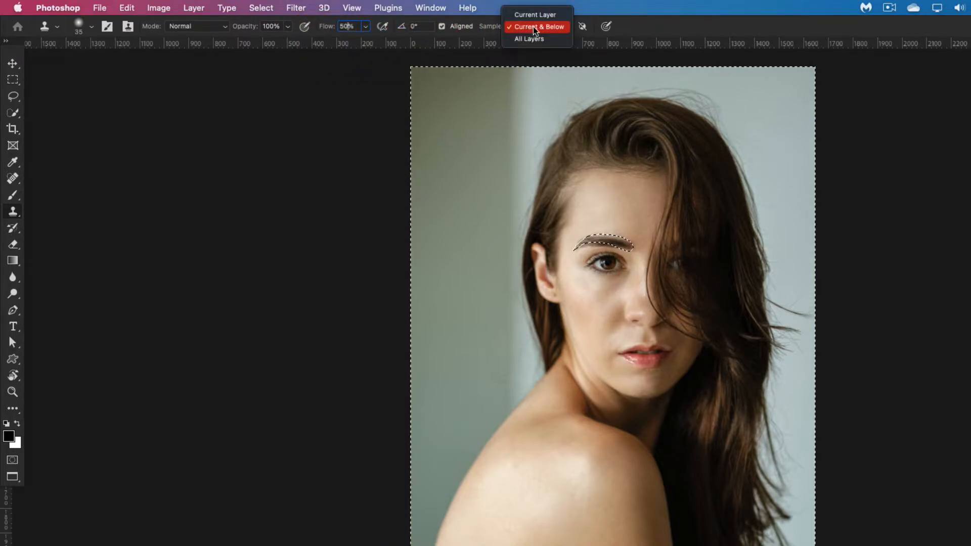
click(533, 26)
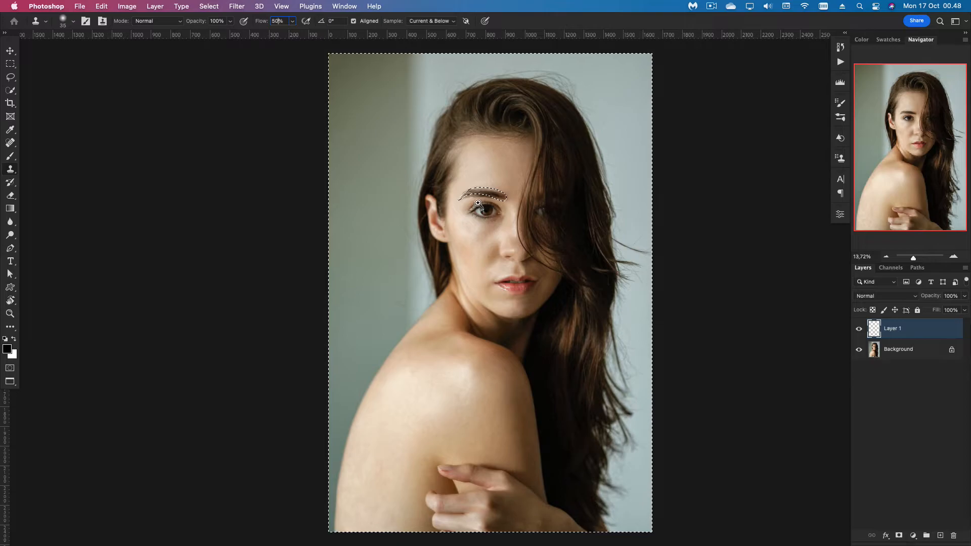
scroll(480, 202, up, 10)
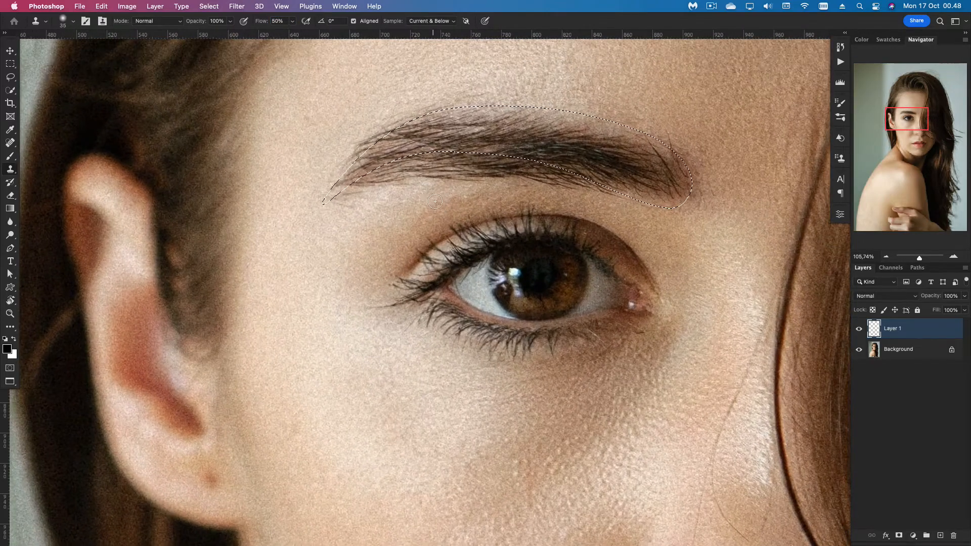
right_click(435, 201)
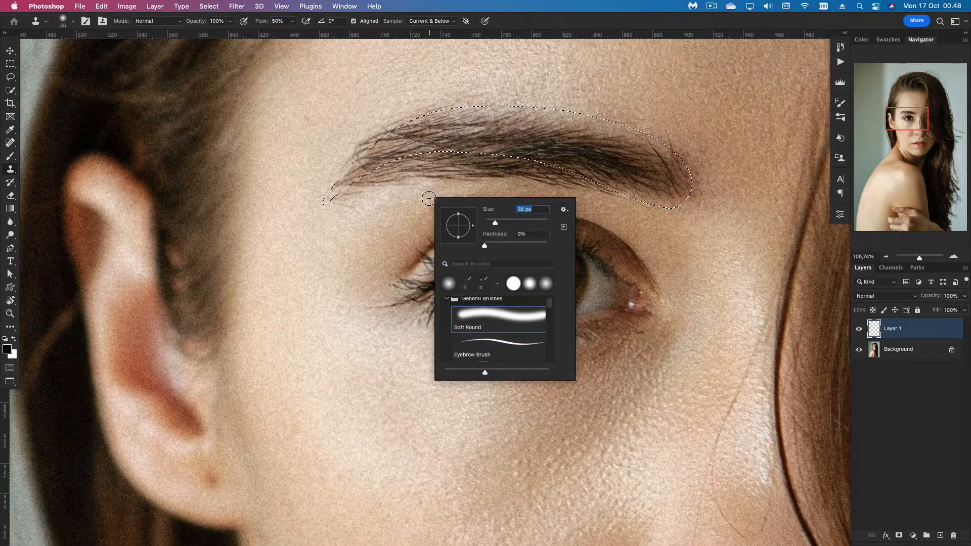
drag(492, 222, 493, 222)
key(Return)
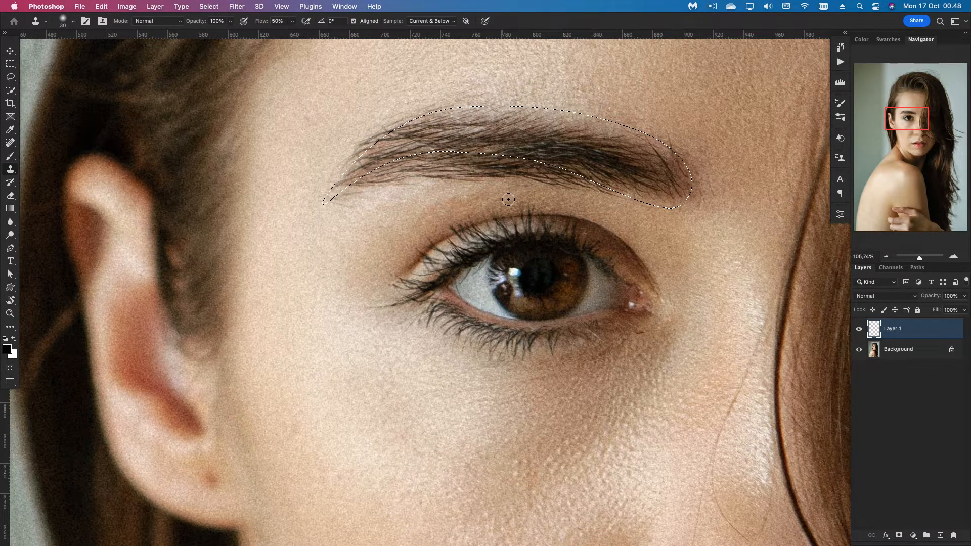
Clone nearby clean skin over the stray eyebrow hairs outside the traced shape, below the brow and at its inner end
key(alt)
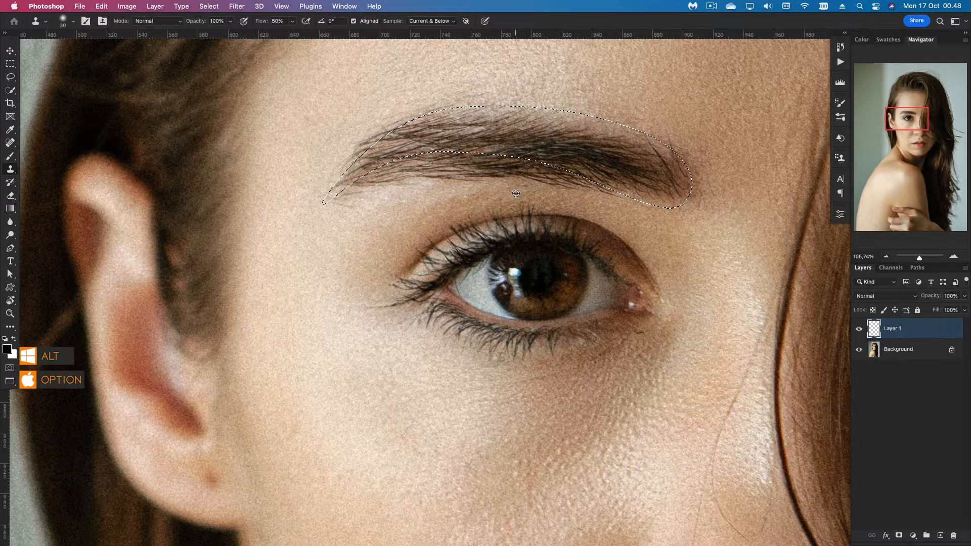
alt+click(515, 194)
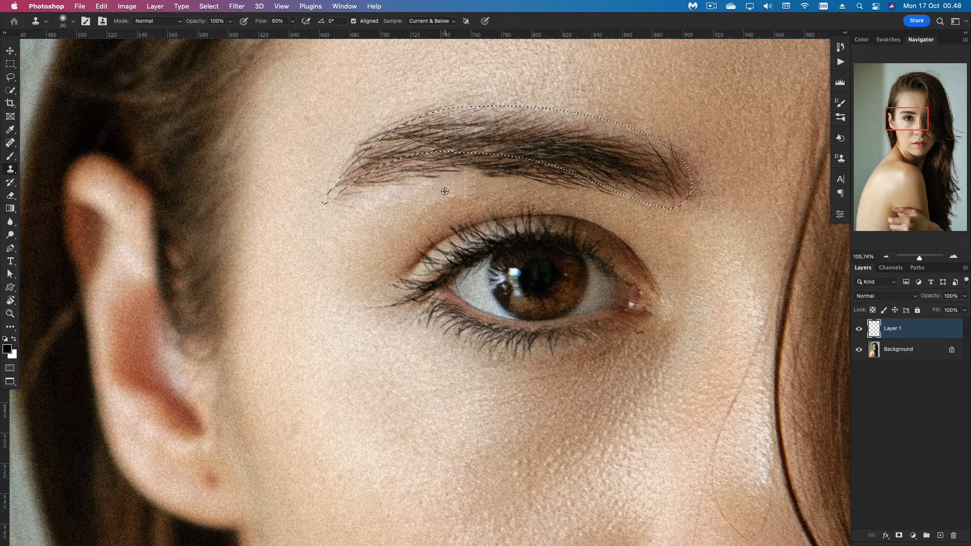
drag(464, 193, 472, 185)
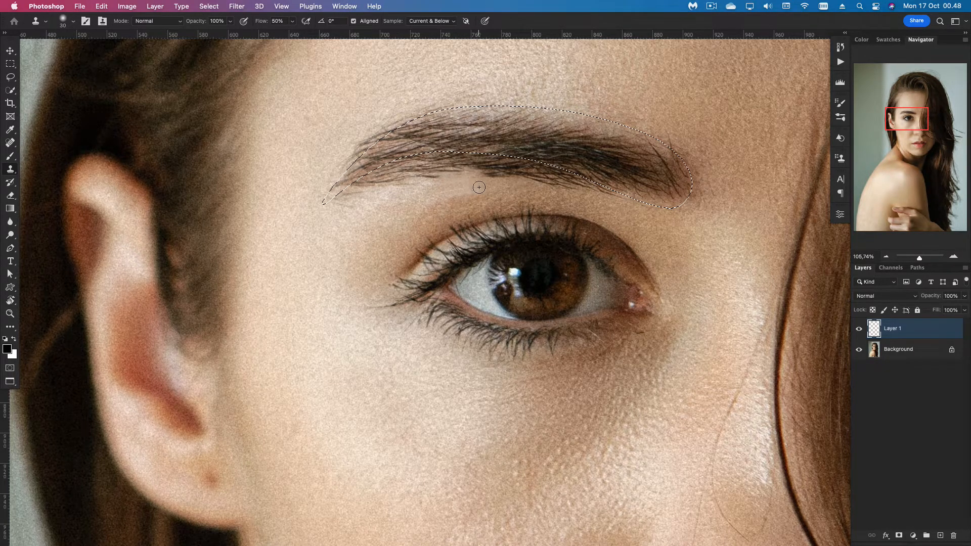
alt+click(431, 200)
mouse_move(355, 194)
mouse_down()
mouse_move(392, 191)
mouse_move(396, 203)
mouse_move(426, 171)
mouse_move(474, 177)
mouse_move(422, 156)
mouse_move(452, 191)
mouse_move(394, 207)
mouse_move(450, 156)
mouse_move(519, 173)
mouse_move(506, 181)
mouse_move(548, 177)
mouse_move(532, 175)
mouse_move(604, 195)
mouse_move(529, 170)
mouse_up()
alt+click(422, 204)
drag(403, 195, 387, 219)
drag(698, 196, 702, 170)
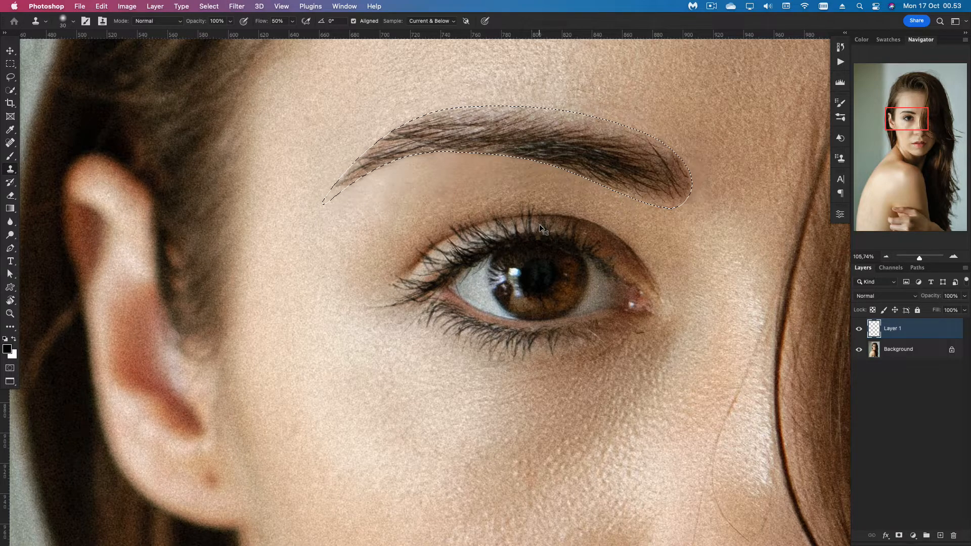
Invert the selection back to the eyebrow shape
key(super+0)
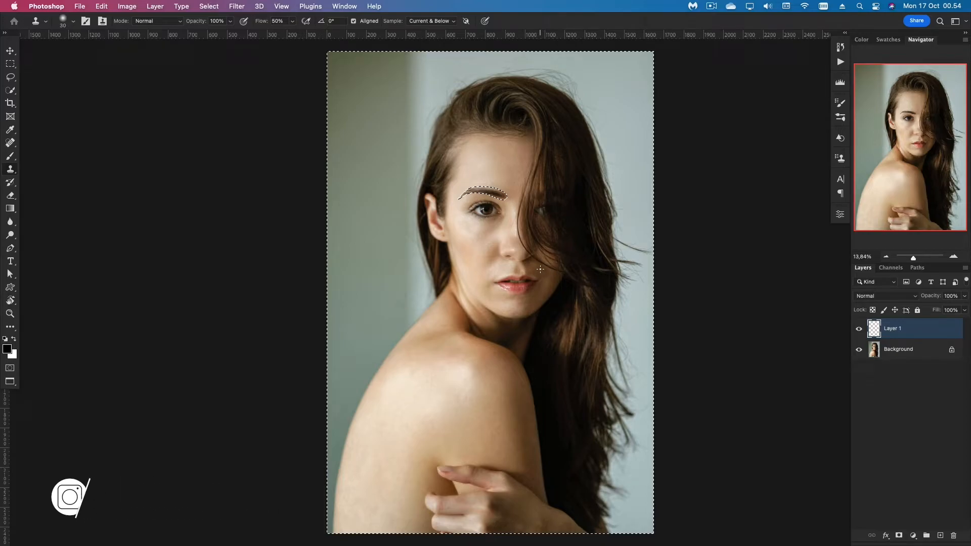
key(super+shift+i)
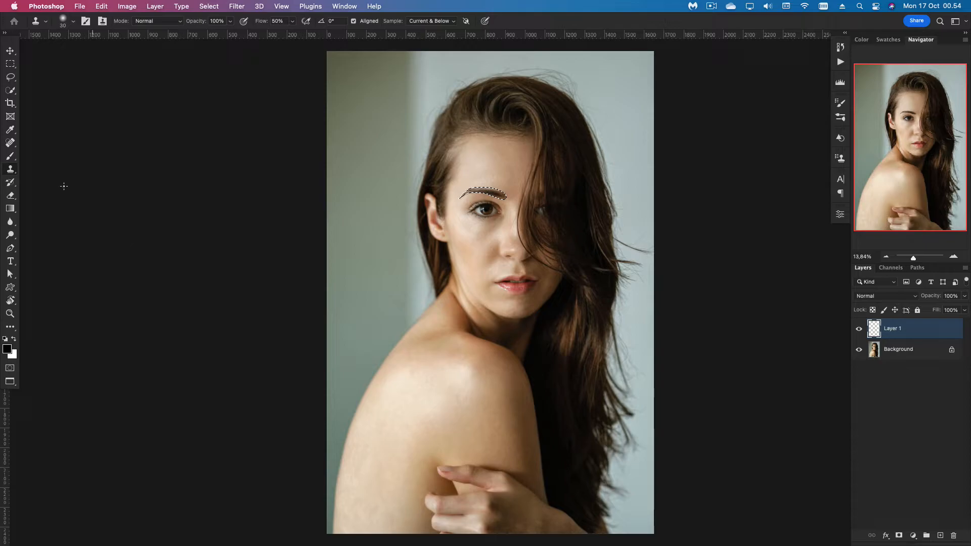
Switch to the Brush tool and set its hard round tip to a size of 2 px
click(11, 156)
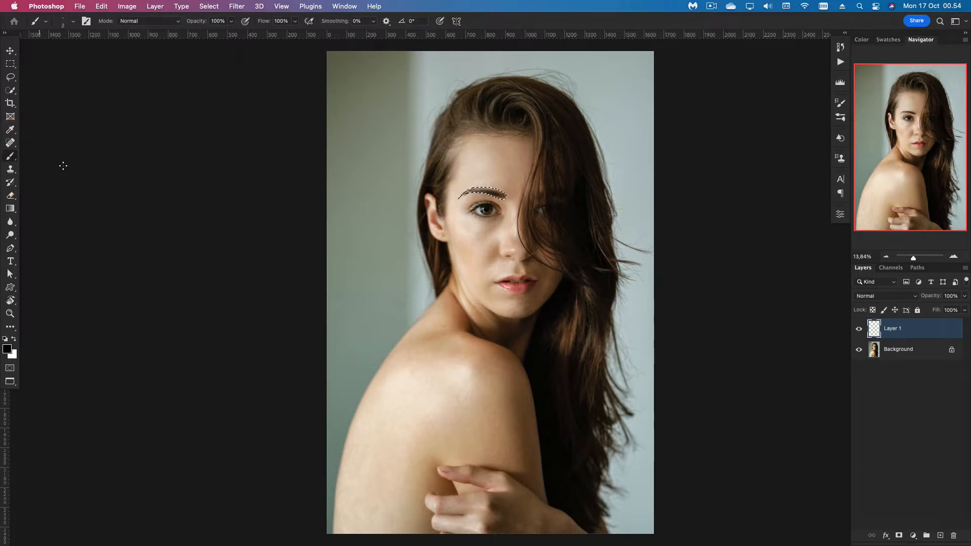
click(840, 104)
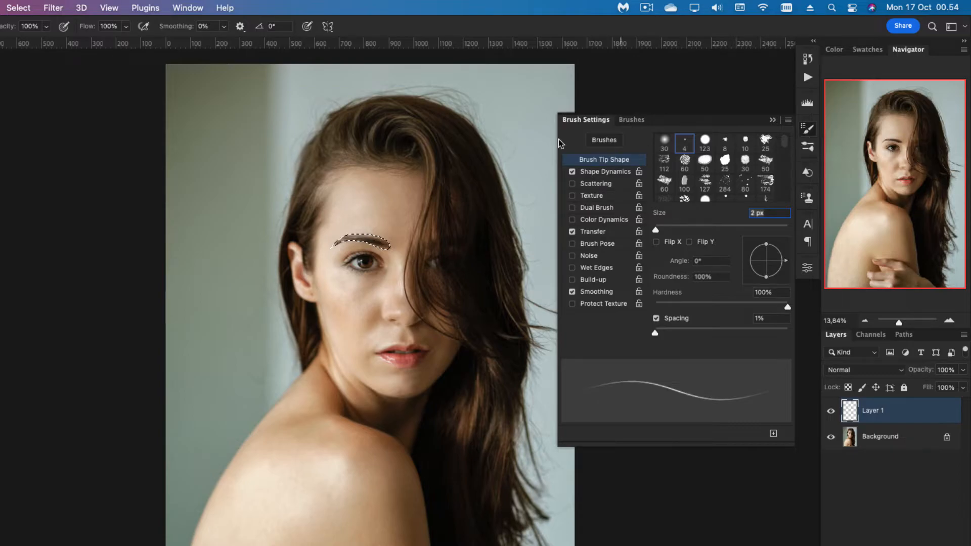
click(178, 8)
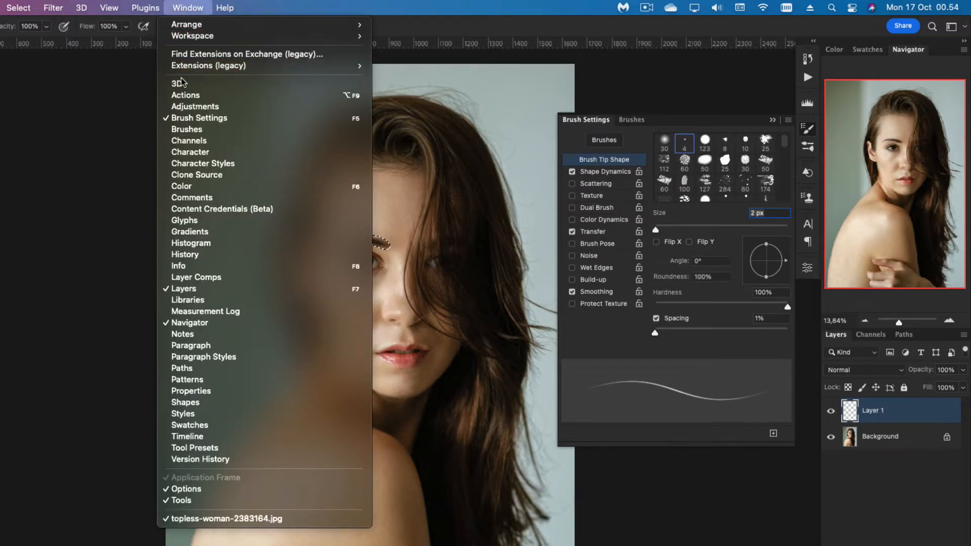
click(605, 120)
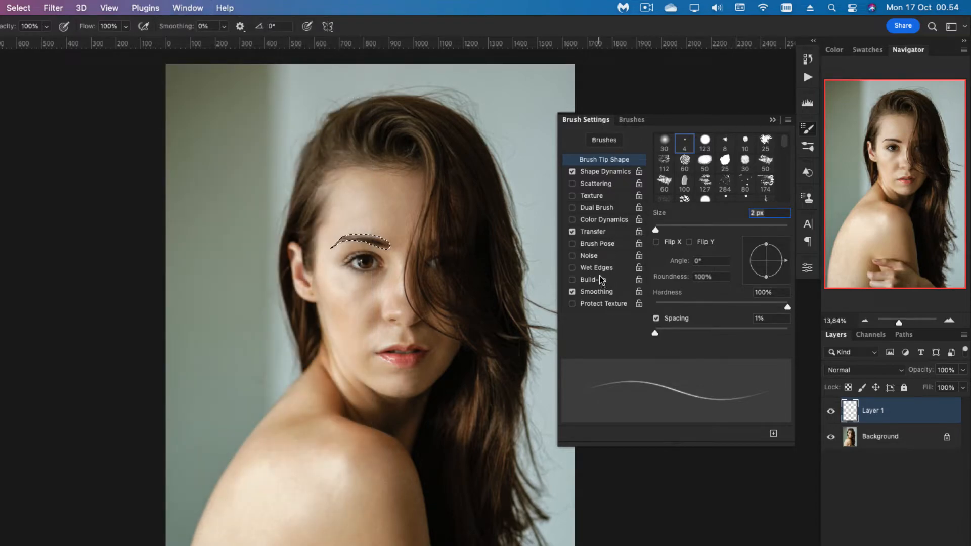
drag(655, 229, 655, 234)
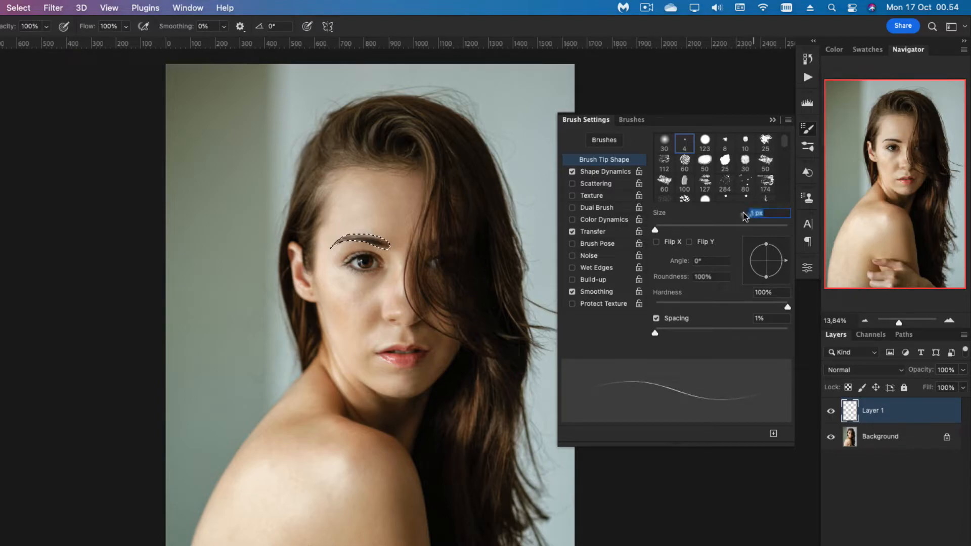
text(2)
key(Return)
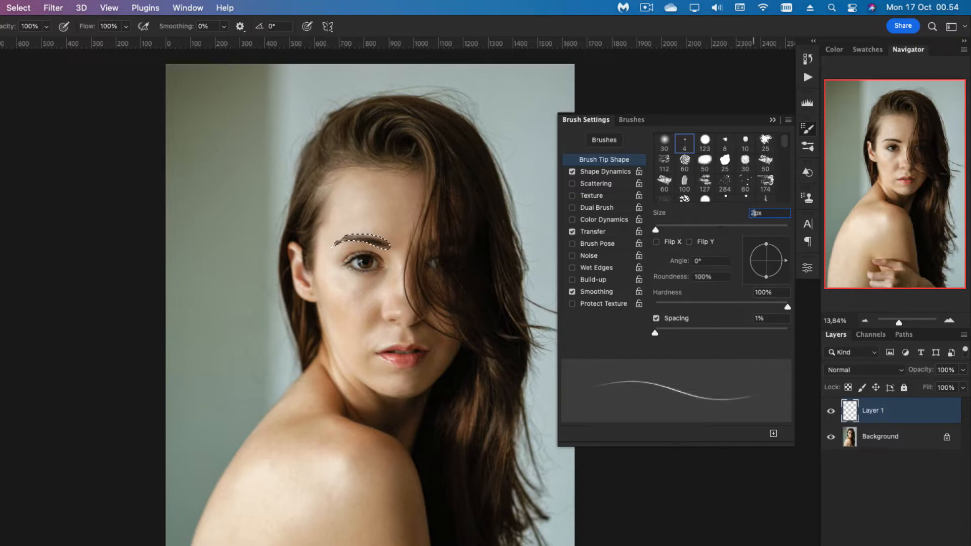
Set the brush's Shape Dynamics to Pen Pressure size control with a minimum diameter of 21%
click(598, 172)
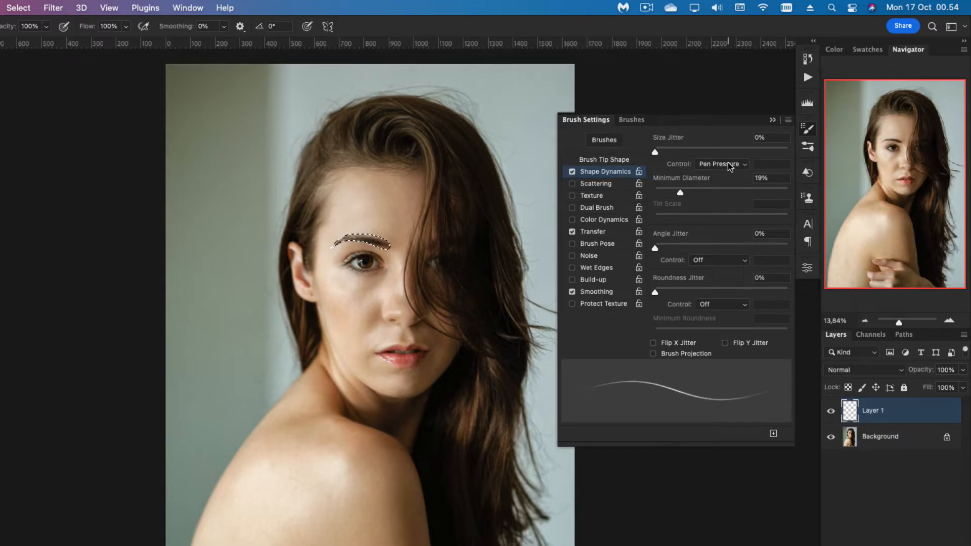
click(730, 167)
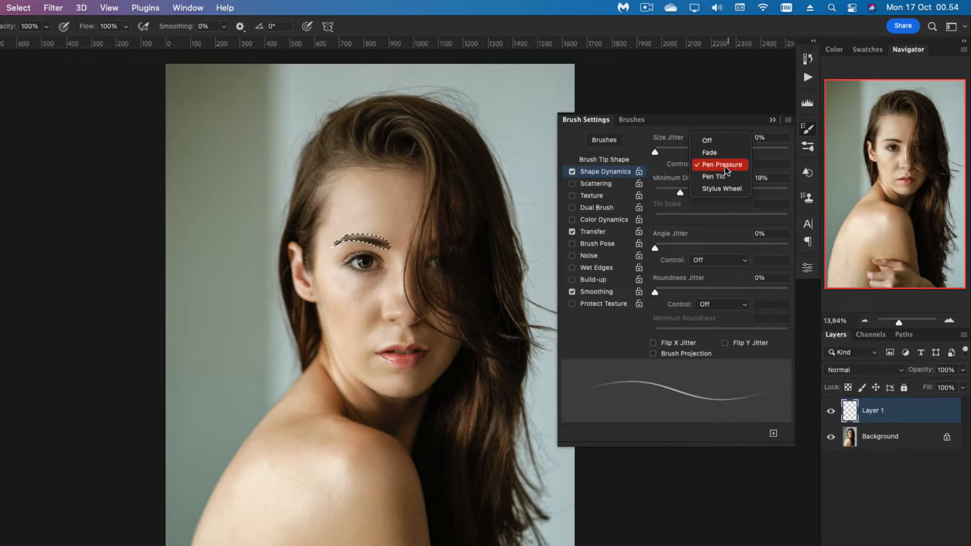
click(710, 152)
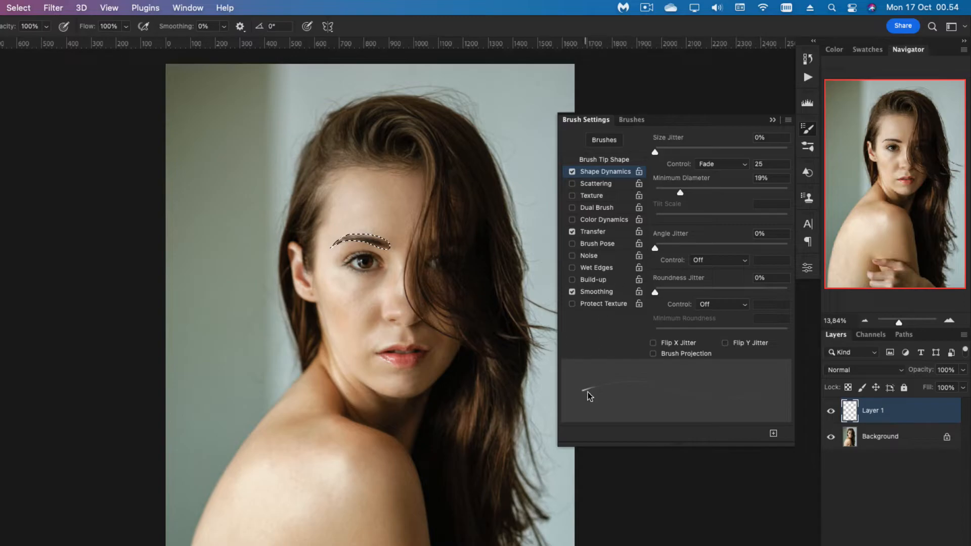
click(716, 166)
click(711, 177)
mouse_move(680, 192)
mouse_down()
mouse_move(658, 193)
mouse_move(678, 194)
mouse_up()
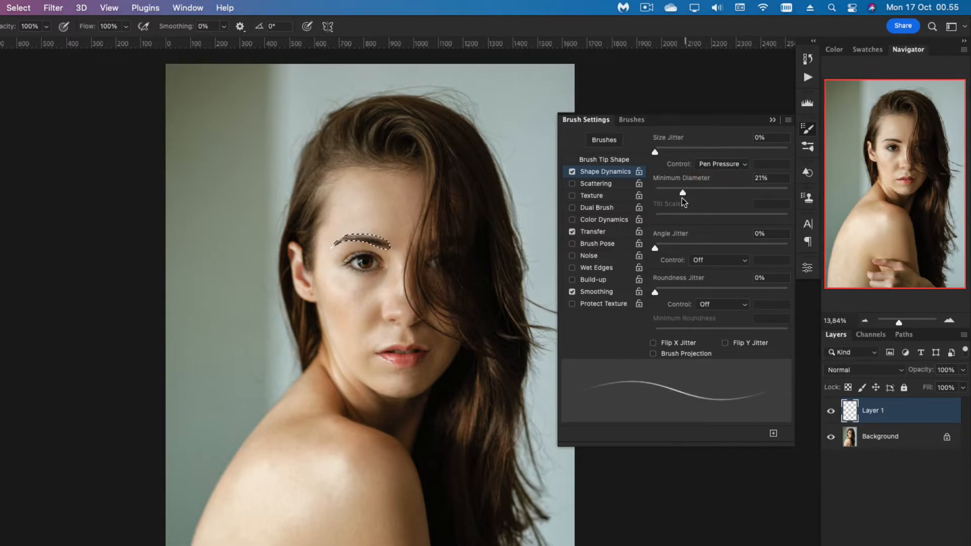
Set both the opacity and flow jitter controls in the brush's Transfer settings to Pen Pressure
click(593, 231)
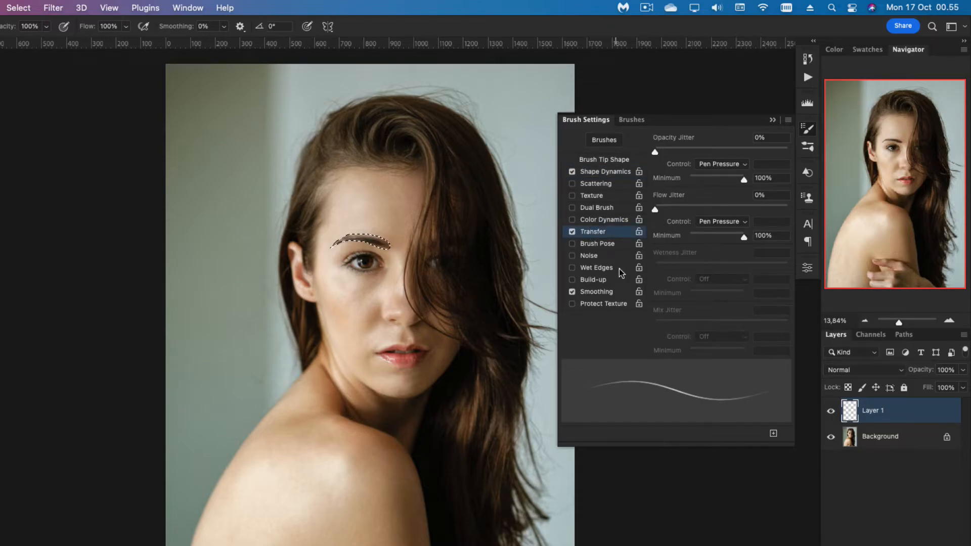
click(720, 165)
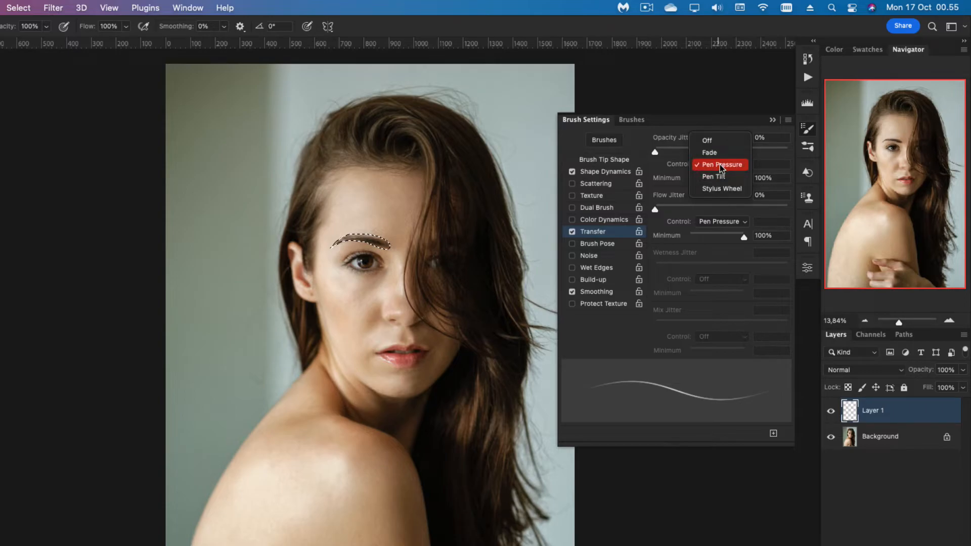
click(721, 165)
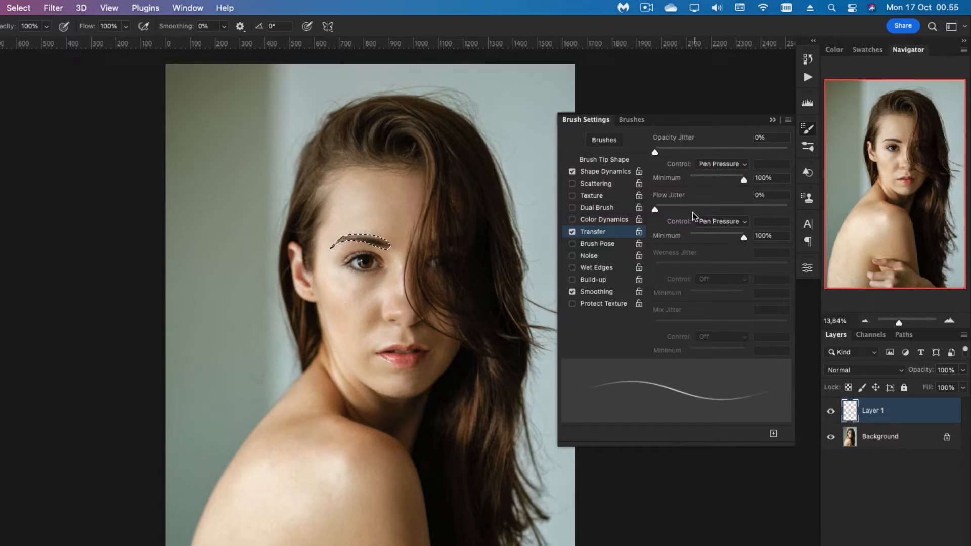
click(723, 221)
click(713, 248)
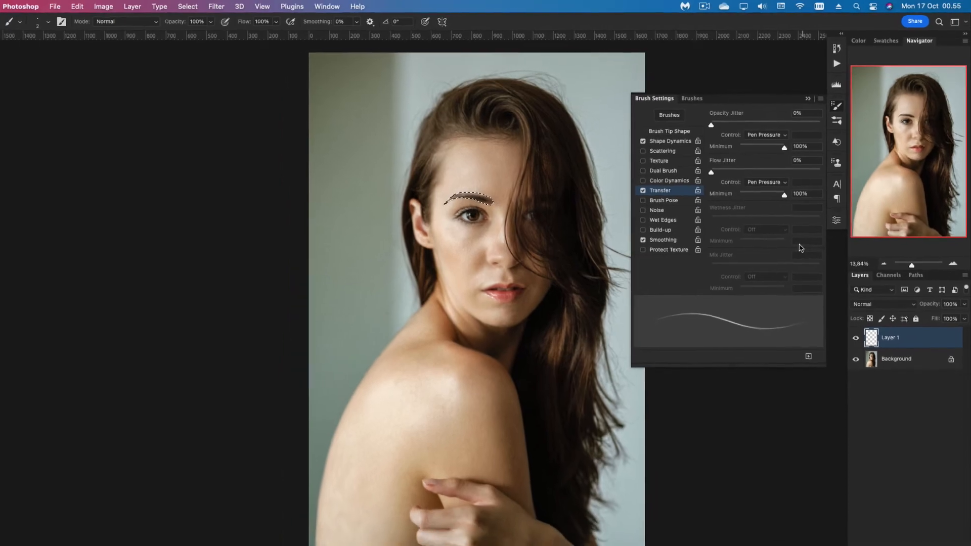
Save the brush as a preset named Eye Brush, including its size and tool settings, and check it in the brush list
click(789, 398)
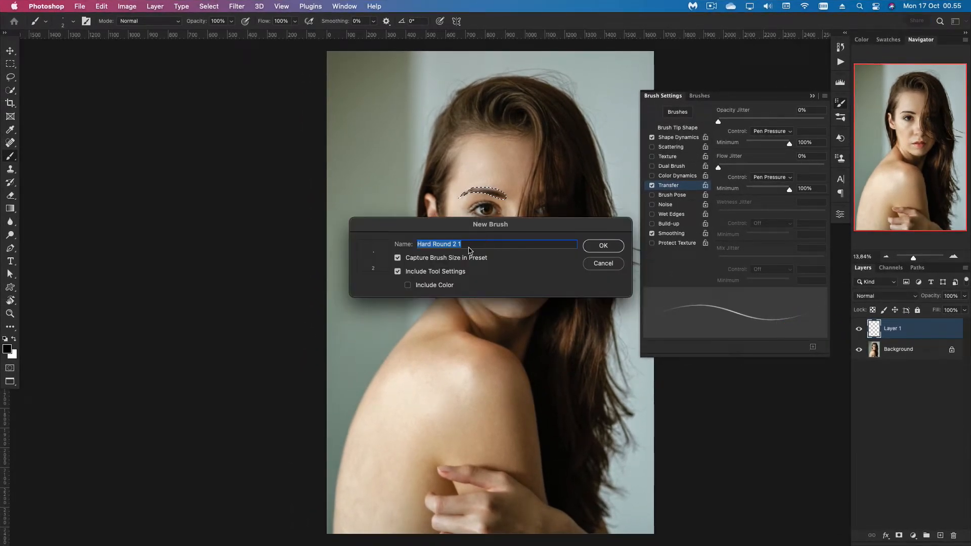
text(Eye Brow)
click(603, 246)
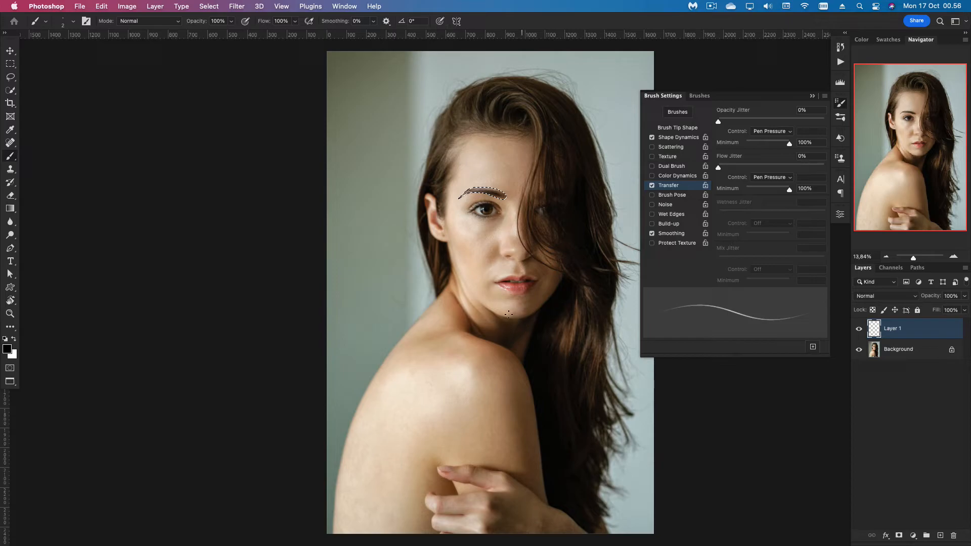
right_click(525, 278)
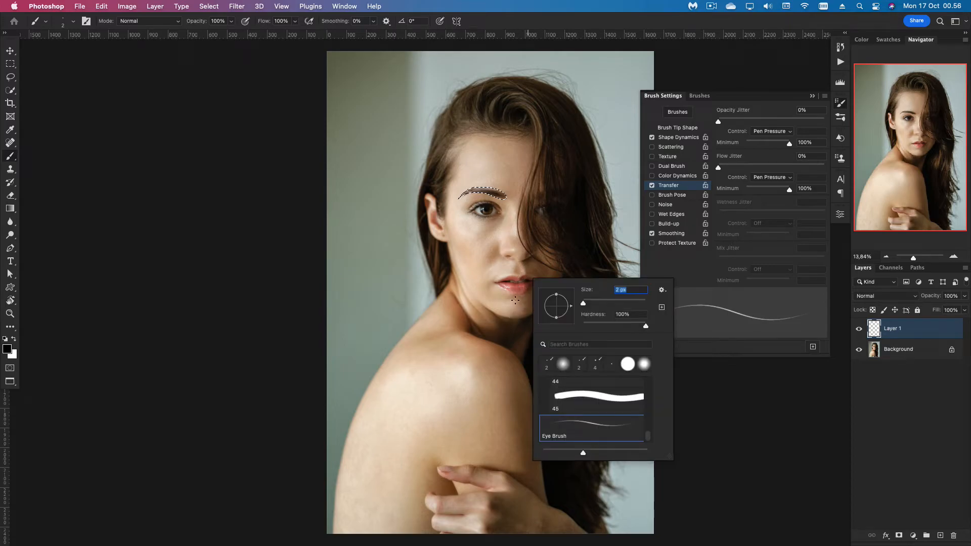
click(642, 22)
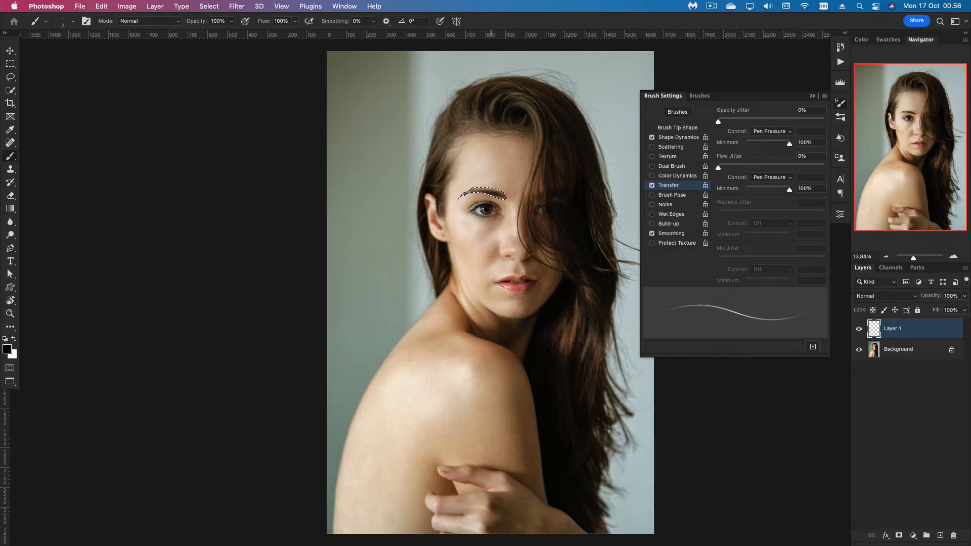
Paint fine dark hair strokes inside the eyebrow selection, filling the sparse upper edge and the outer tail along the natural hair direction
drag(497, 190, 569, 221)
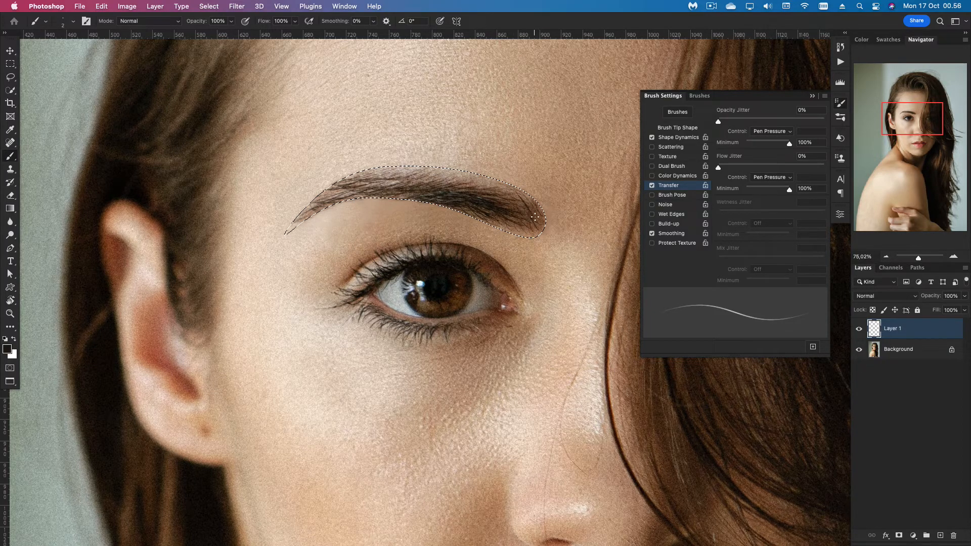
mouse_move(514, 194)
mouse_down()
mouse_move(488, 175)
mouse_move(374, 168)
mouse_up()
mouse_move(463, 185)
mouse_down()
mouse_move(430, 168)
mouse_move(368, 169)
mouse_up()
drag(483, 192, 449, 170)
drag(525, 197, 497, 178)
drag(407, 180, 373, 169)
drag(450, 192, 419, 169)
drag(511, 193, 475, 172)
drag(318, 203, 287, 232)
drag(335, 188, 304, 210)
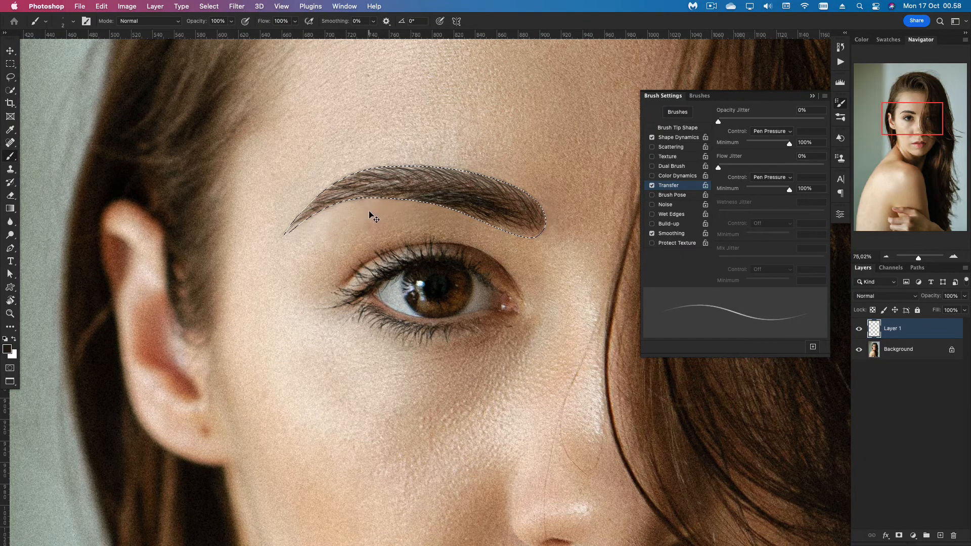
key(super+0)
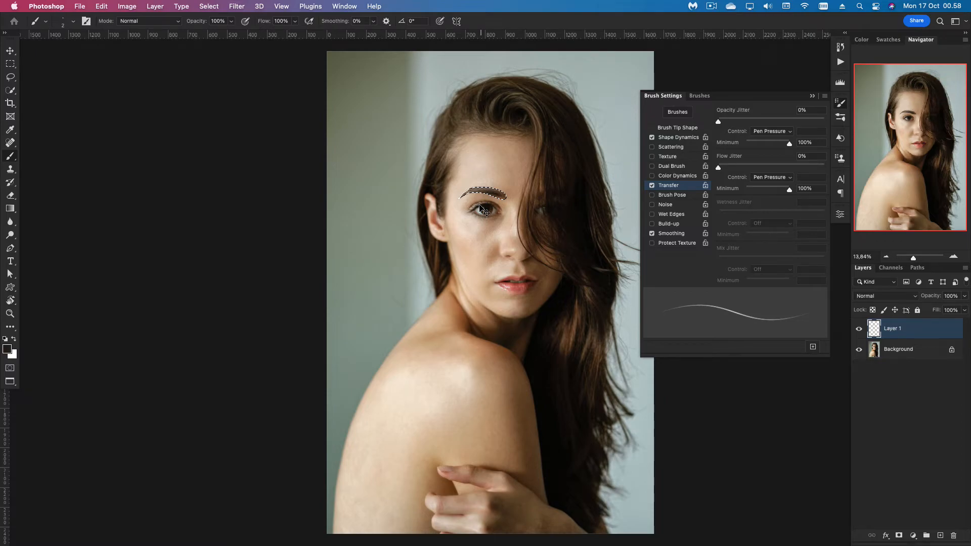
Deselect the eyebrow, inspect the painted hairs up close and close the brush settings
key(ctrl+d)
key(space)
scroll(495, 186, up, 3)
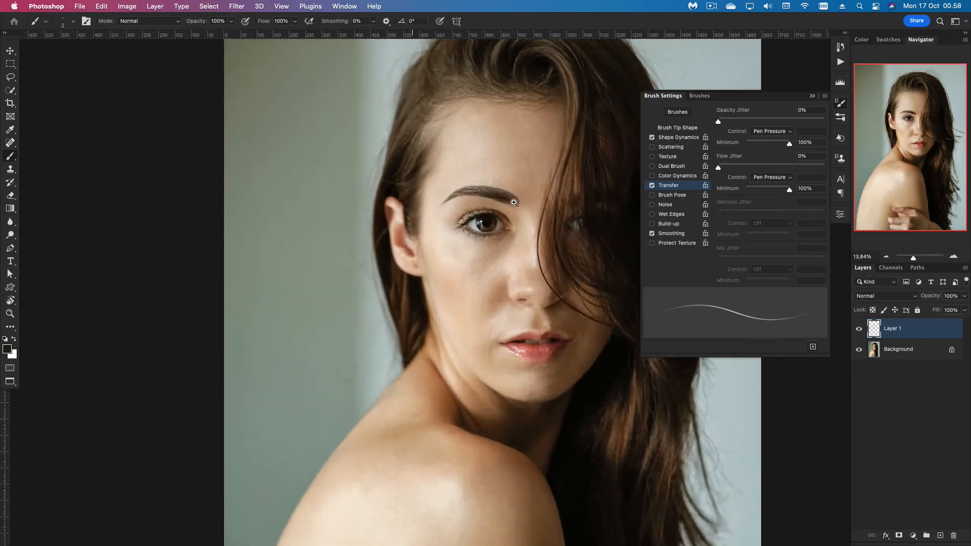
scroll(535, 216, up, 2)
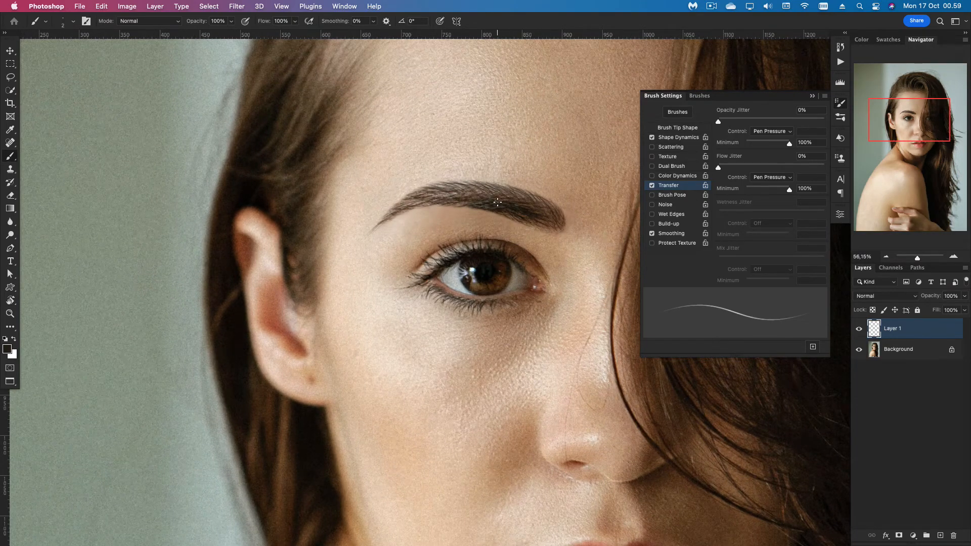
click(840, 102)
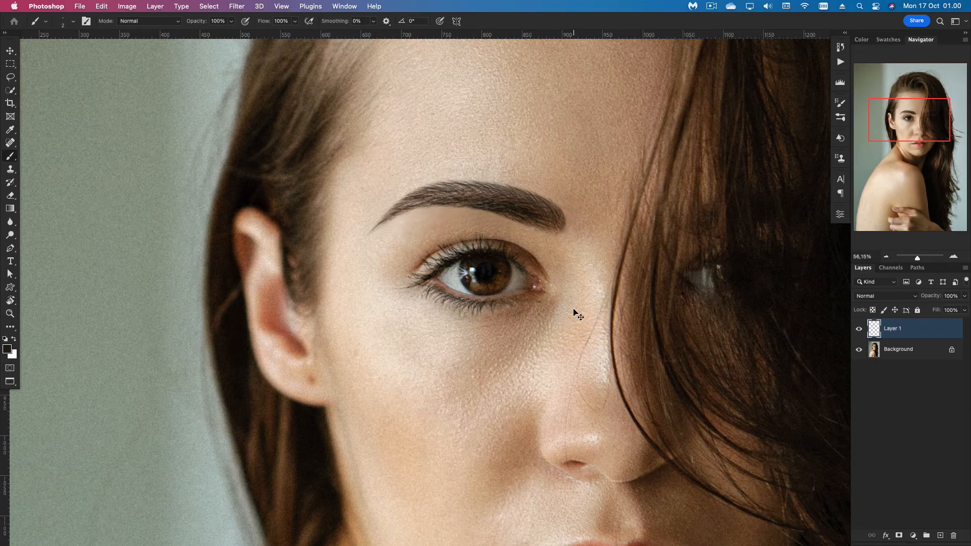
Toggle Layer 1's visibility to compare the whole portrait before and after the eyebrow retouch
key(super+0)
click(858, 329)
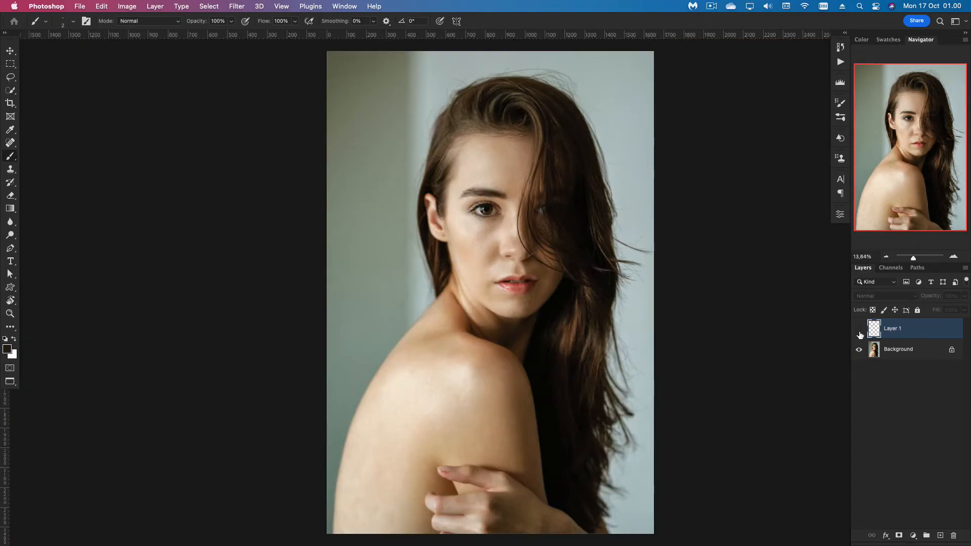
click(859, 330)
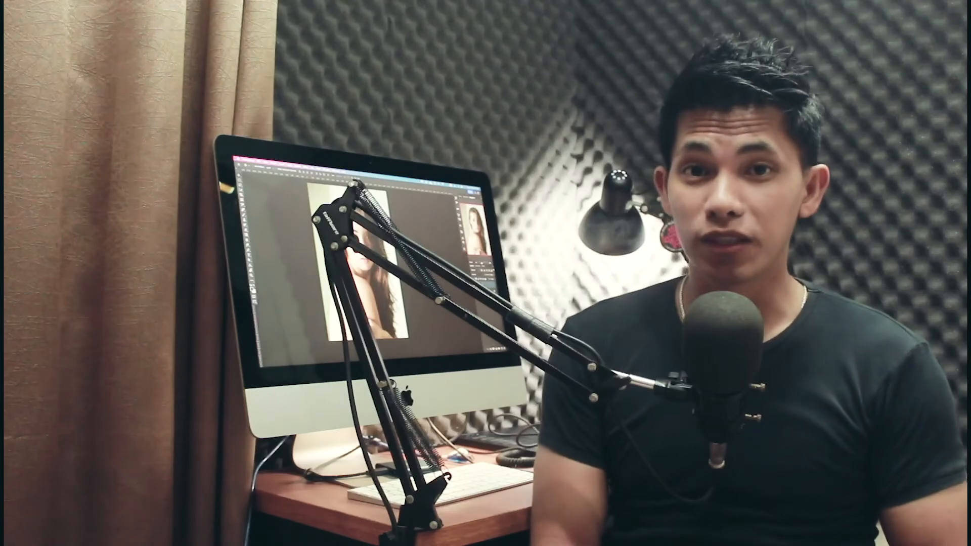